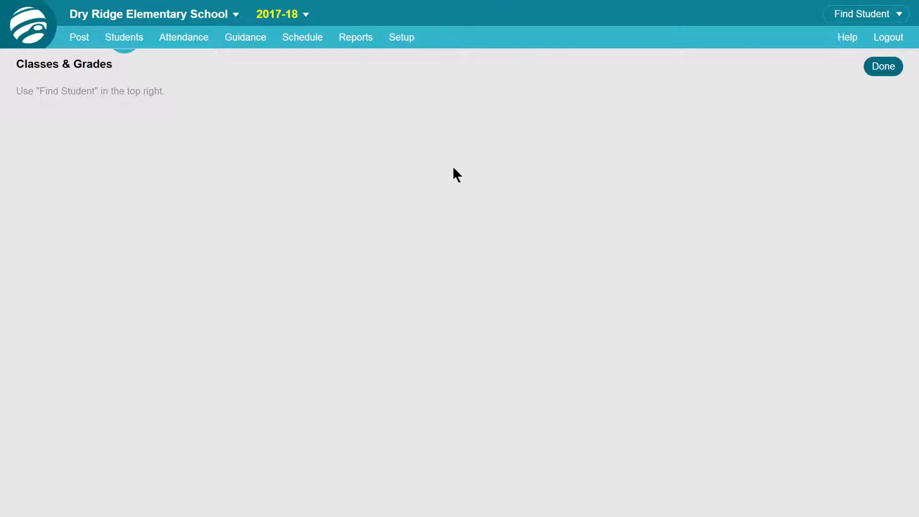
Step: Look through the list of 7DA standards in the school's standards setup
{"action": "left_click", "coordinate": [400, 40]}
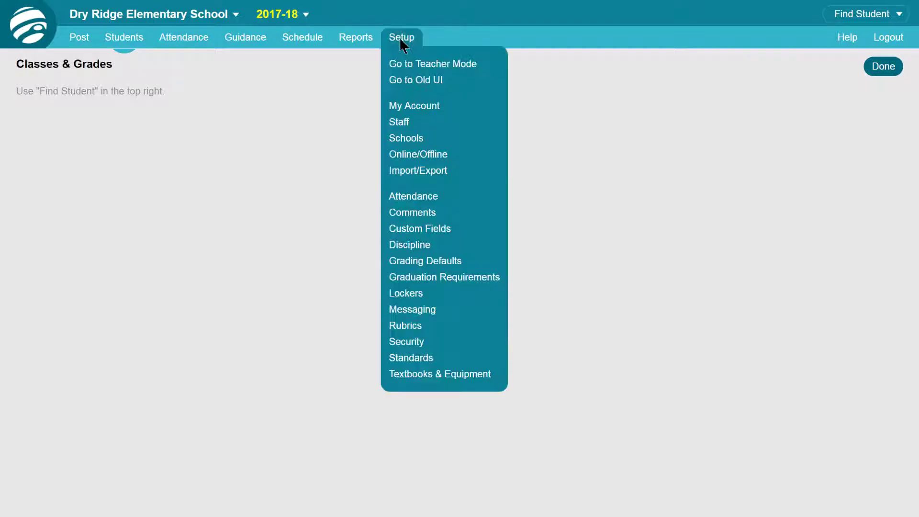
{"action": "left_click", "coordinate": [413, 357]}
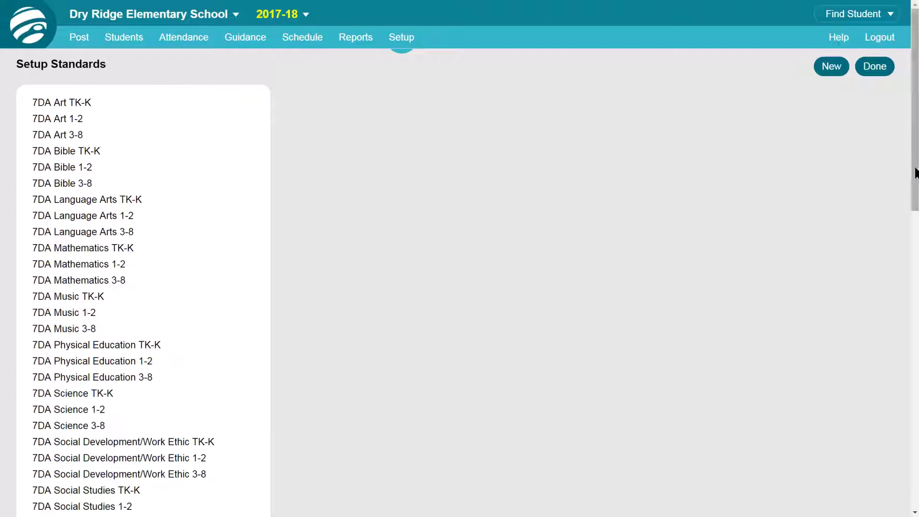
{"action": "mouse_move", "coordinate": [914, 171]}
{"action": "left_mouse_down"}
{"action": "mouse_move", "coordinate": [916, 203]}
{"action": "mouse_move", "coordinate": [916, 187]}
{"action": "left_mouse_up"}
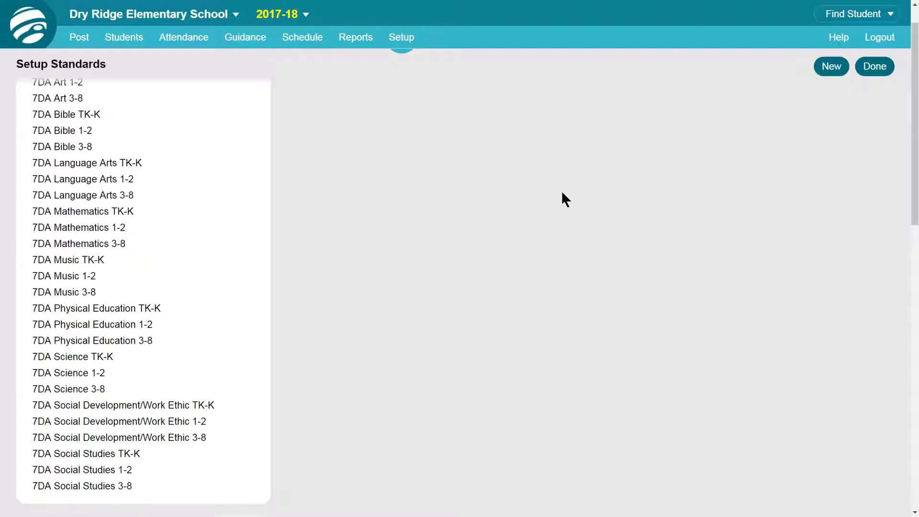
Step: Start a new course titled "Art 3-8" with course number 3567
{"action": "left_click", "coordinate": [300, 38]}
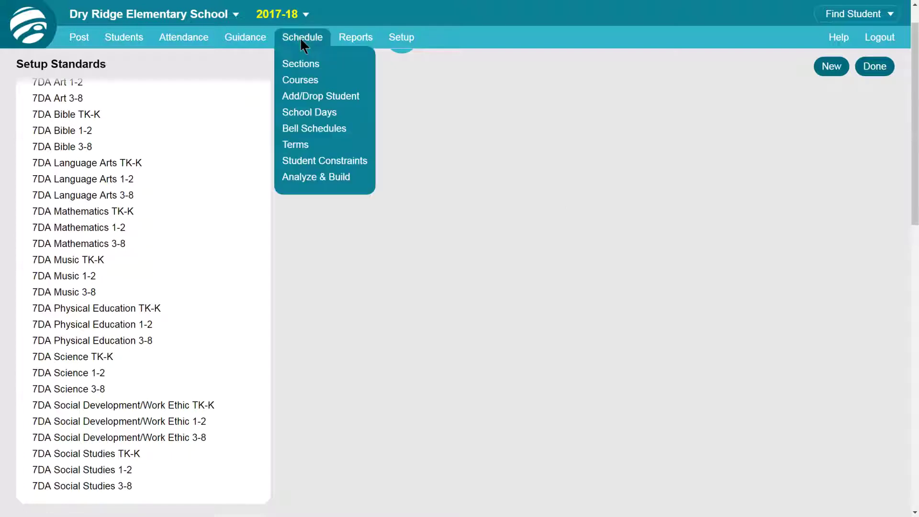
{"action": "left_click", "coordinate": [301, 80]}
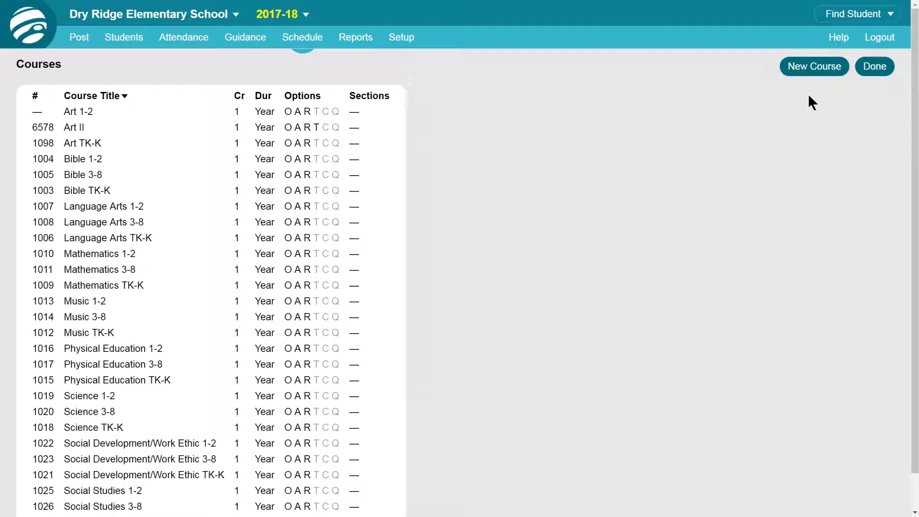
{"action": "left_click", "coordinate": [816, 68]}
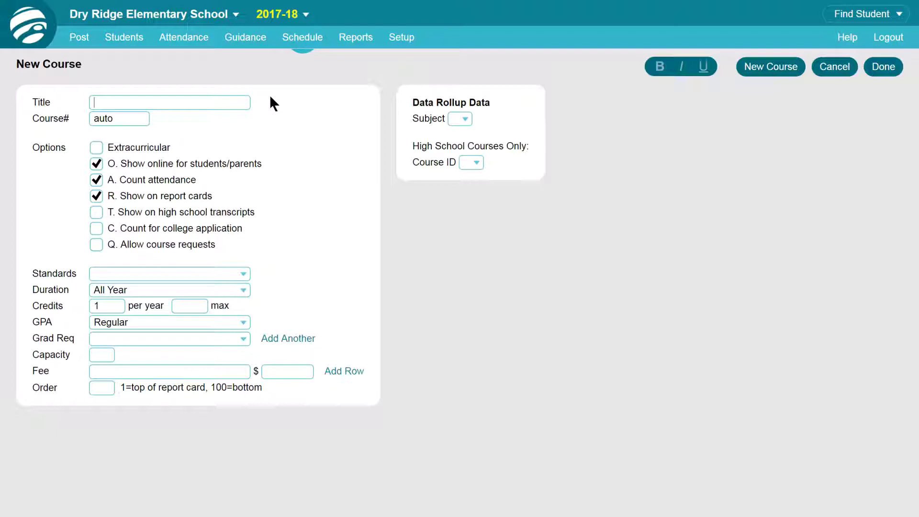
{"action": "type", "text": "Art 3-8"}
{"action": "mouse_move", "coordinate": [115, 121]}
{"action": "left_click_drag", "start_coordinate": [123, 117], "coordinate": [92, 118]}
{"action": "key", "text": "BackSpace"}
{"action": "type", "text": "35678"}
{"action": "key", "text": "BackSpace"}
Step: Set the course's rollup subject to Art, enable showing it on high school transcripts, and choose course ID 40110. Art II
{"action": "left_click", "coordinate": [466, 119]}
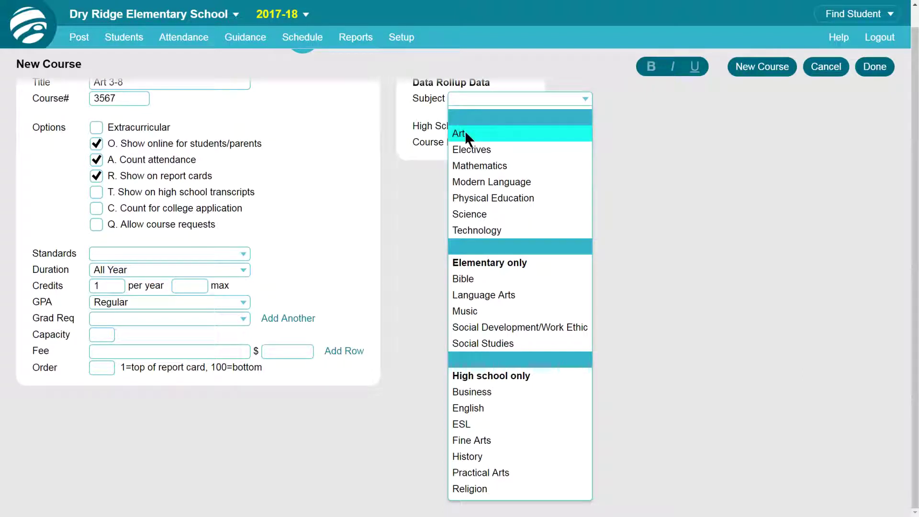
{"action": "left_click", "coordinate": [464, 135]}
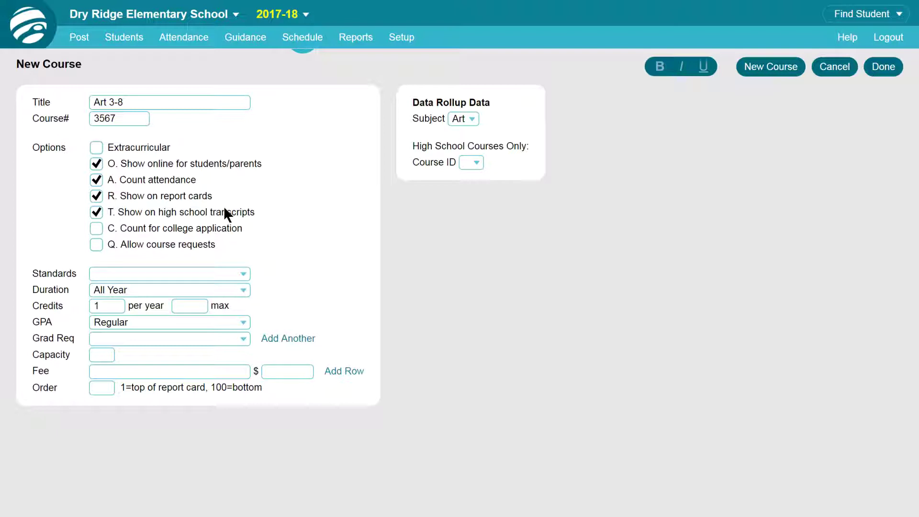
{"action": "mouse_move", "coordinate": [225, 211]}
{"action": "left_click", "coordinate": [477, 162]}
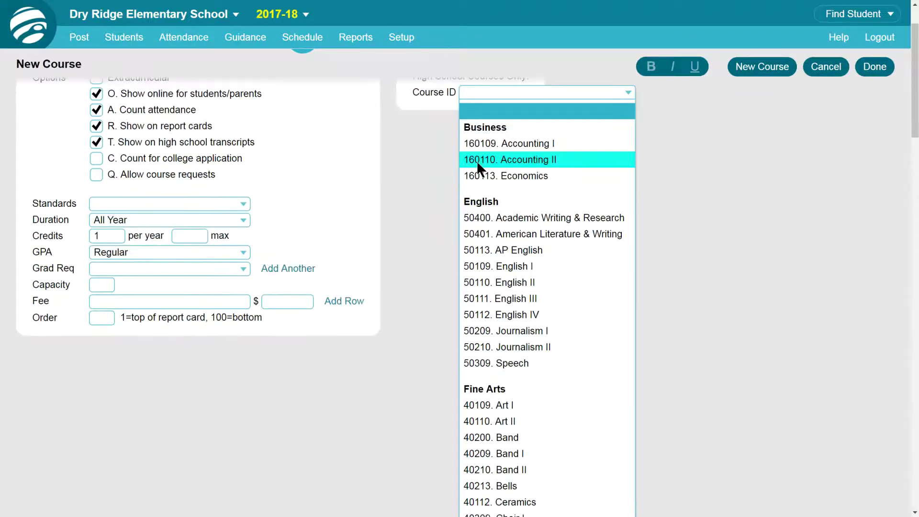
{"action": "left_click", "coordinate": [505, 419]}
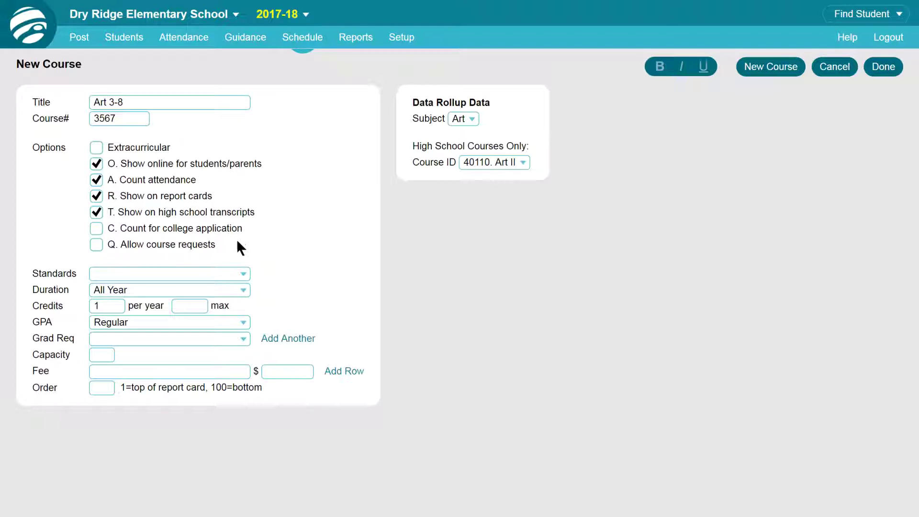
Step: Assign the 7DA Art 3-8 standards to the new course and save it
{"action": "left_click", "coordinate": [243, 274]}
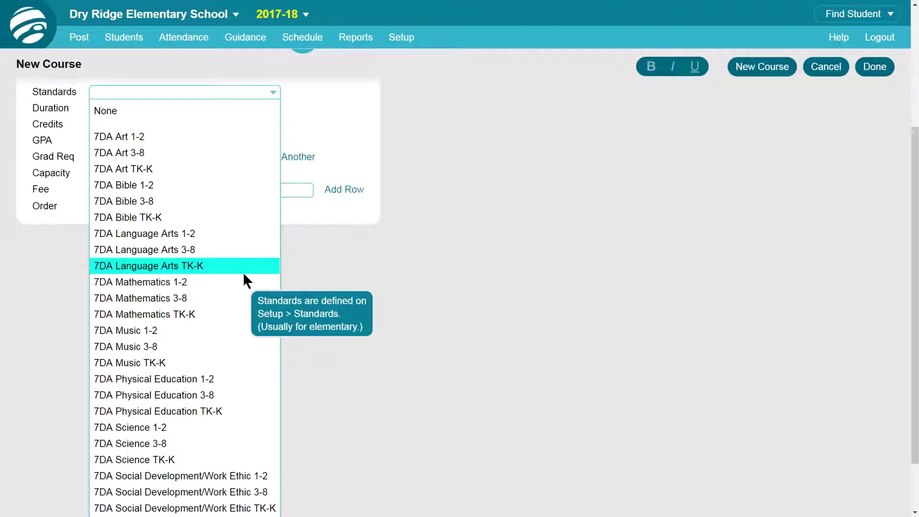
{"action": "left_click", "coordinate": [182, 152]}
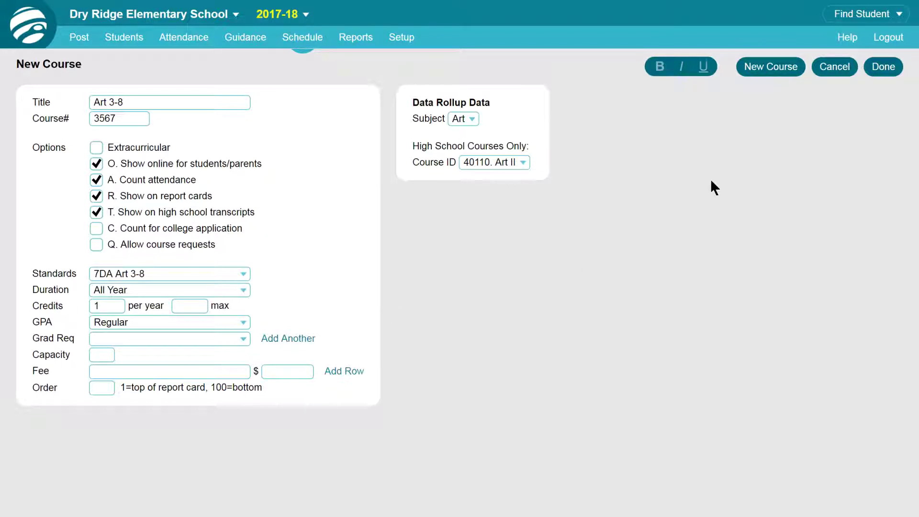
{"action": "left_click", "coordinate": [884, 67]}
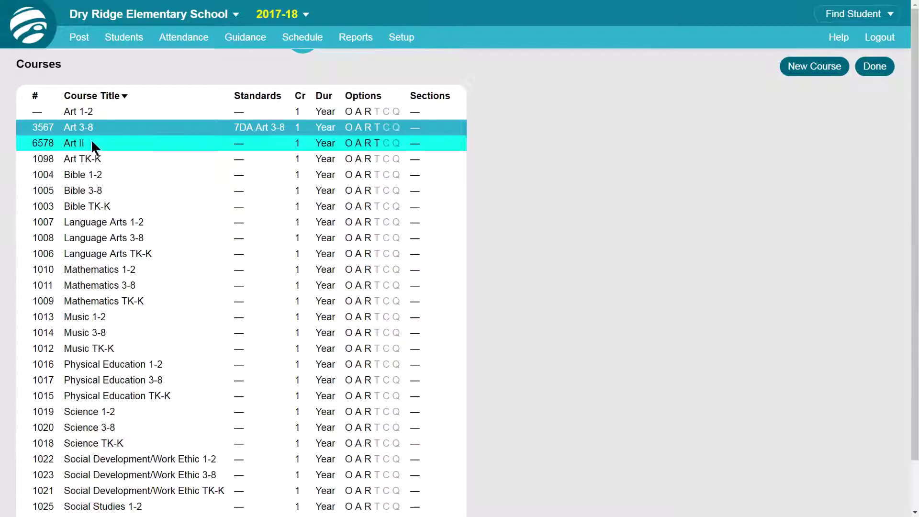
Step: Assign the 7DA Art 3-8 standards to the existing Art II course and save it
{"action": "left_click", "coordinate": [91, 139]}
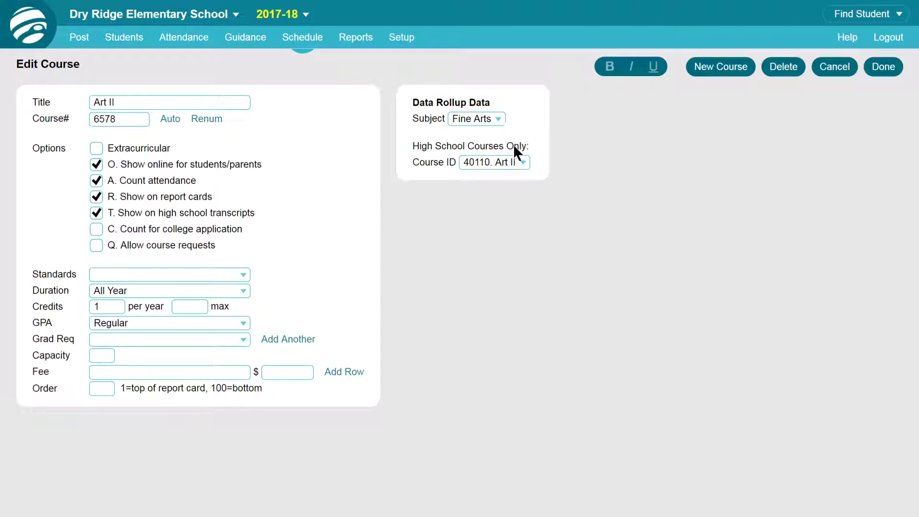
{"action": "left_click", "coordinate": [240, 273]}
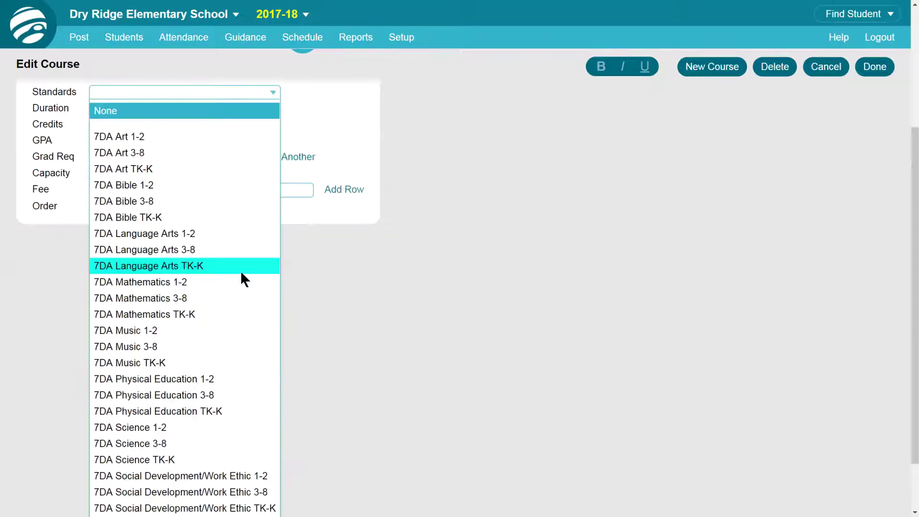
{"action": "left_click", "coordinate": [164, 153]}
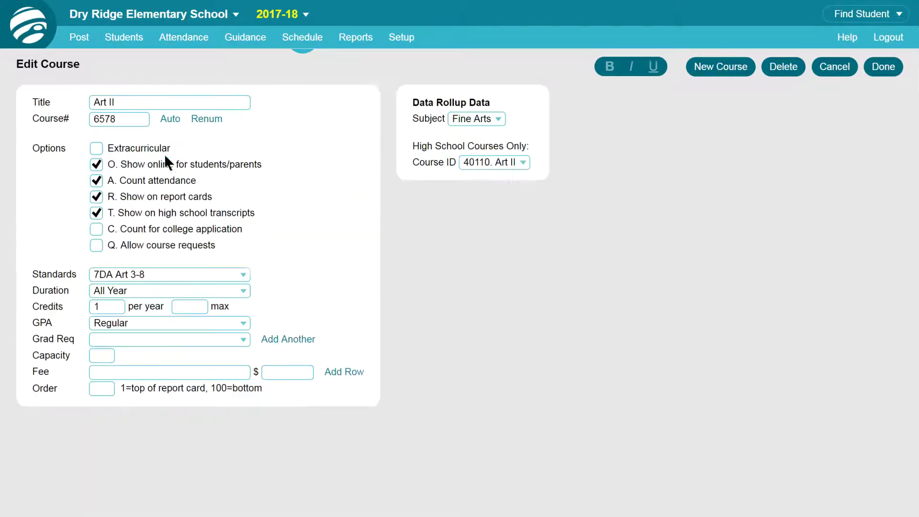
{"action": "left_click", "coordinate": [882, 71]}
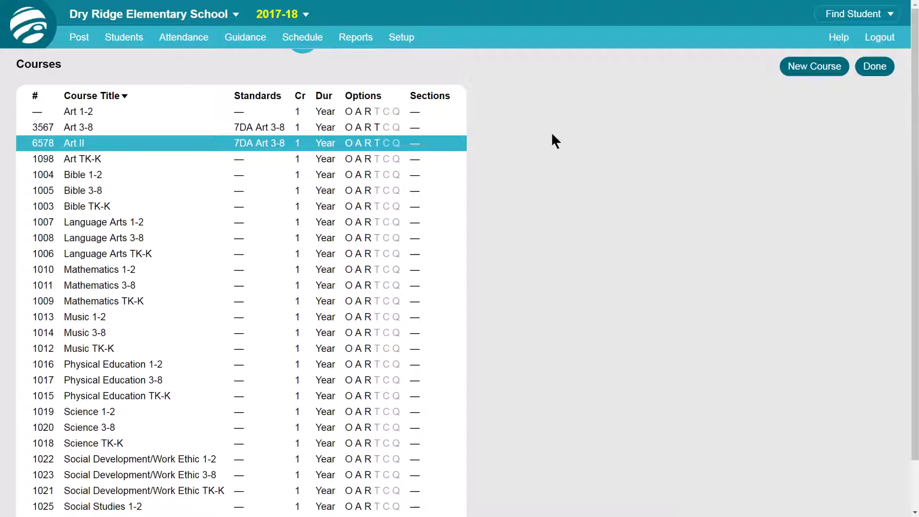
Step: Open the second listed staff member's record and examine the individual and all-teacher permissions
{"action": "left_click", "coordinate": [402, 38]}
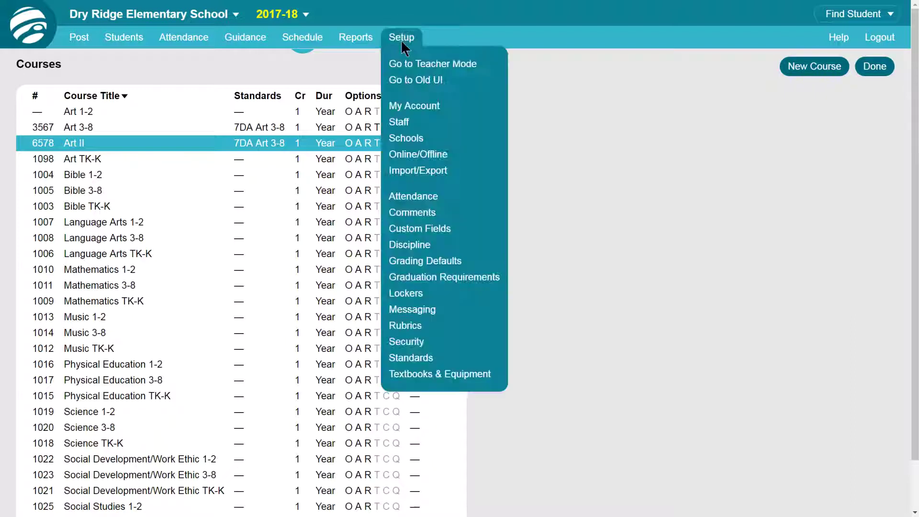
{"action": "left_click", "coordinate": [407, 127]}
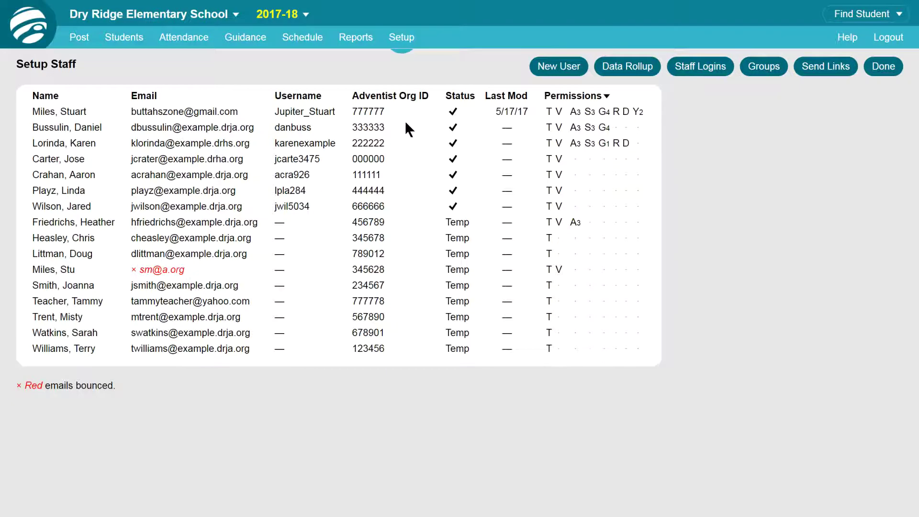
{"action": "left_click", "coordinate": [256, 133]}
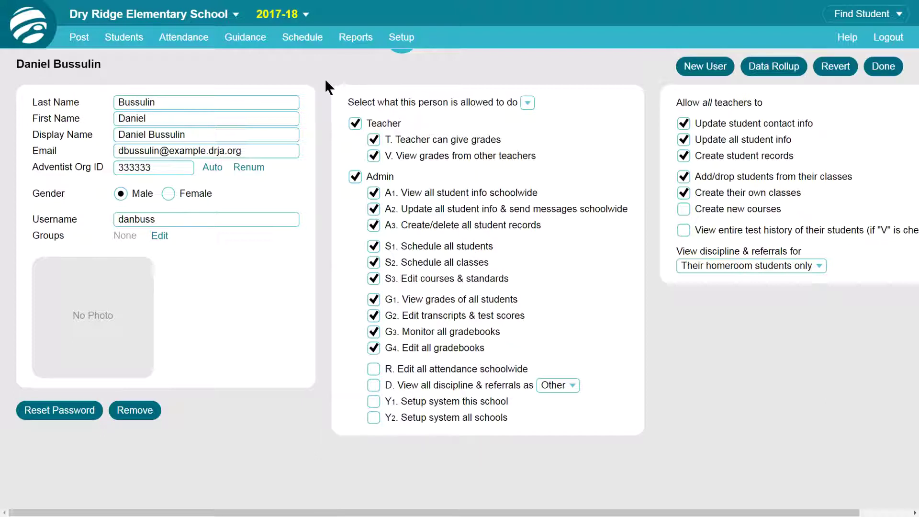
Step: Set the section number of the Mathematics 1-2 section in the published 1st Quarter schedule to 1234 and save it
{"action": "left_click", "coordinate": [312, 38]}
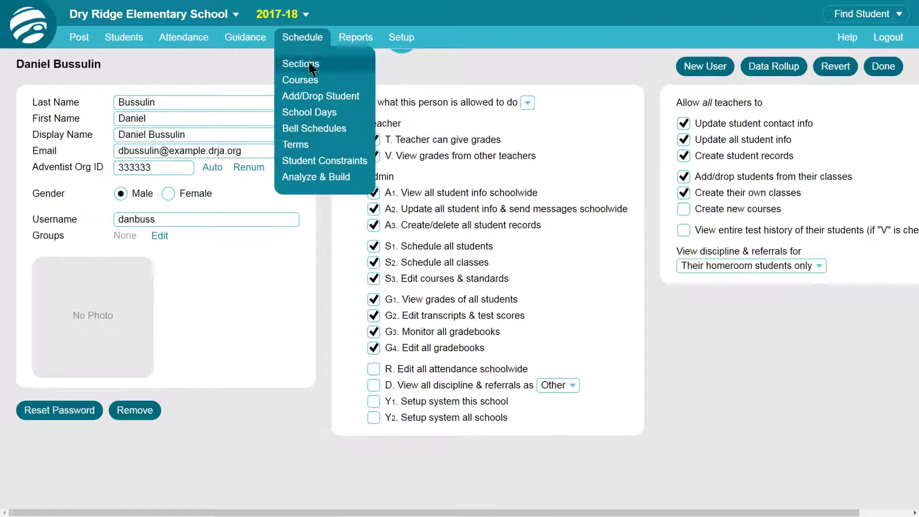
{"action": "left_click", "coordinate": [308, 62]}
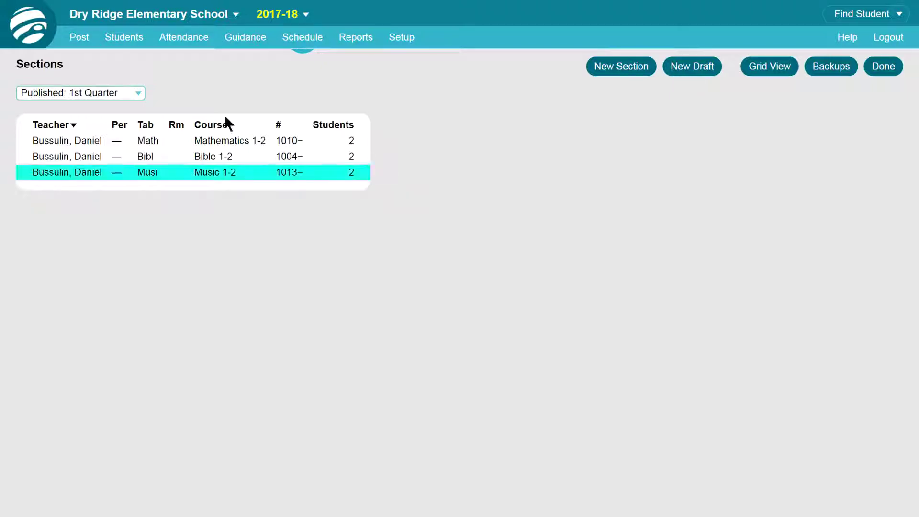
{"action": "left_click", "coordinate": [138, 94]}
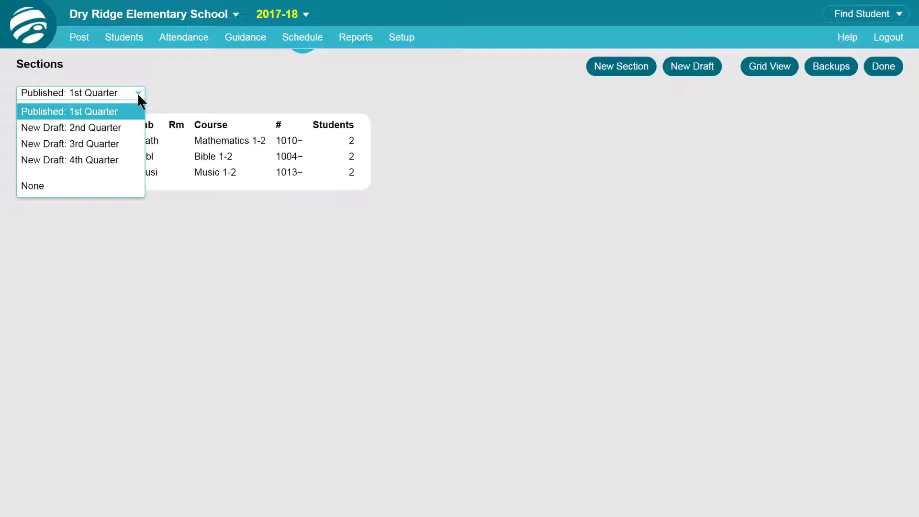
{"action": "left_click", "coordinate": [103, 112]}
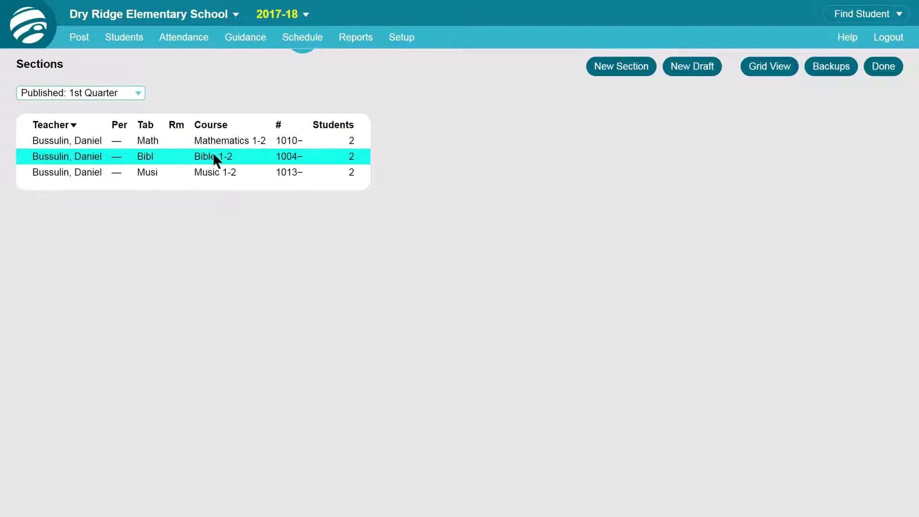
{"action": "left_click", "coordinate": [76, 147]}
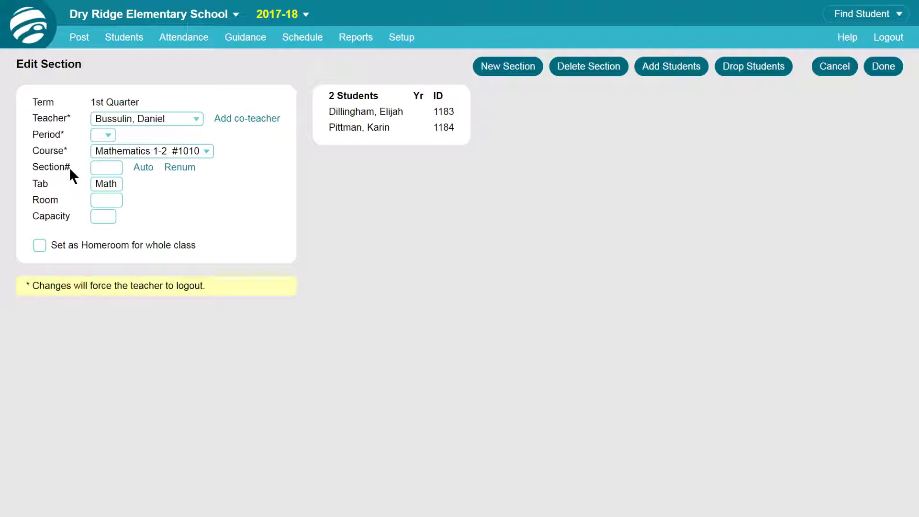
{"action": "left_click", "coordinate": [101, 169]}
{"action": "type", "text": "1234"}
{"action": "left_click", "coordinate": [884, 67]}
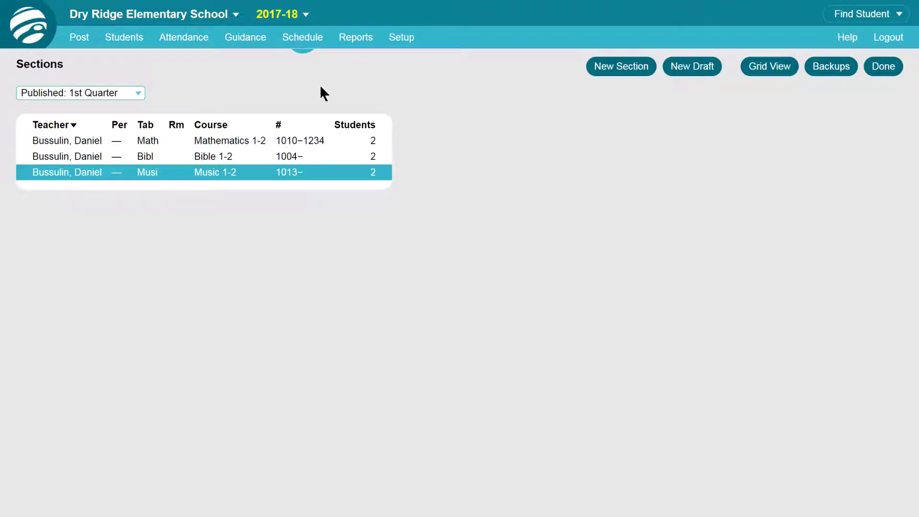
Step: From the Bible 1-2 section, auto-number all 1st Quarter sections that have no section number
{"action": "left_click", "coordinate": [92, 156]}
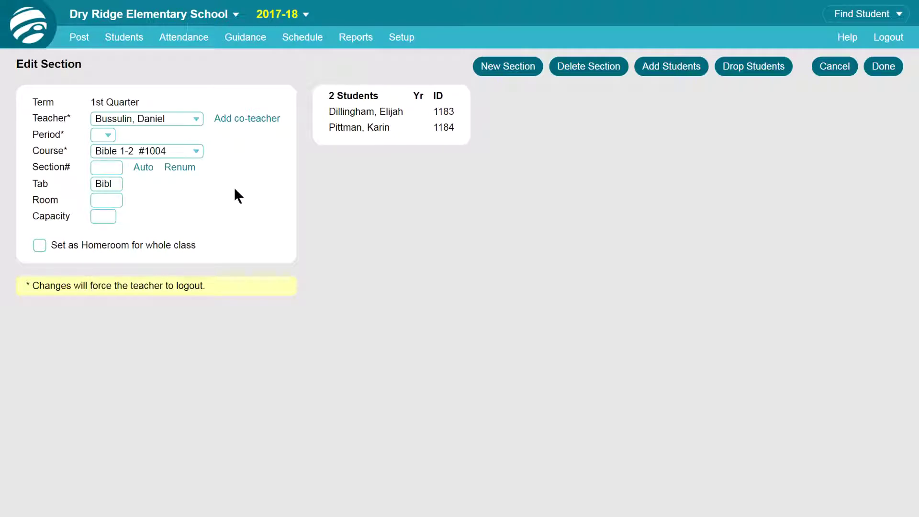
{"action": "left_click", "coordinate": [181, 167]}
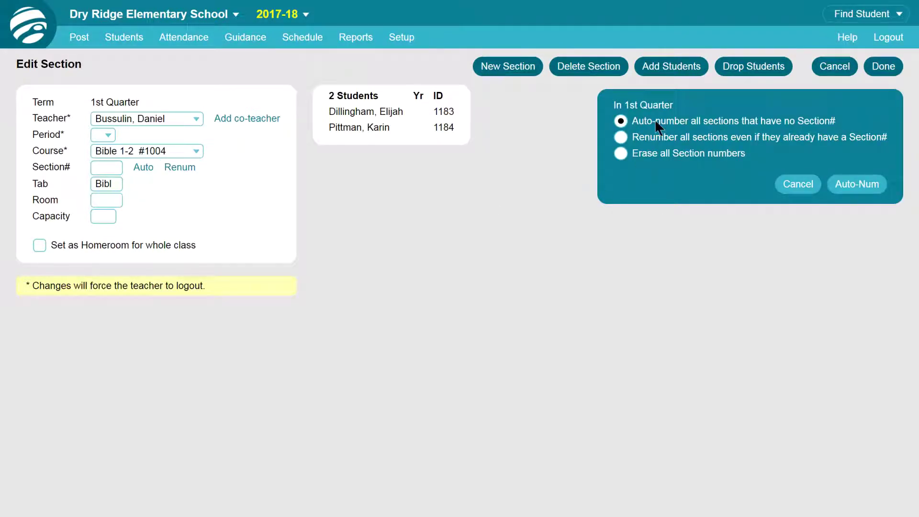
{"action": "left_click", "coordinate": [854, 185]}
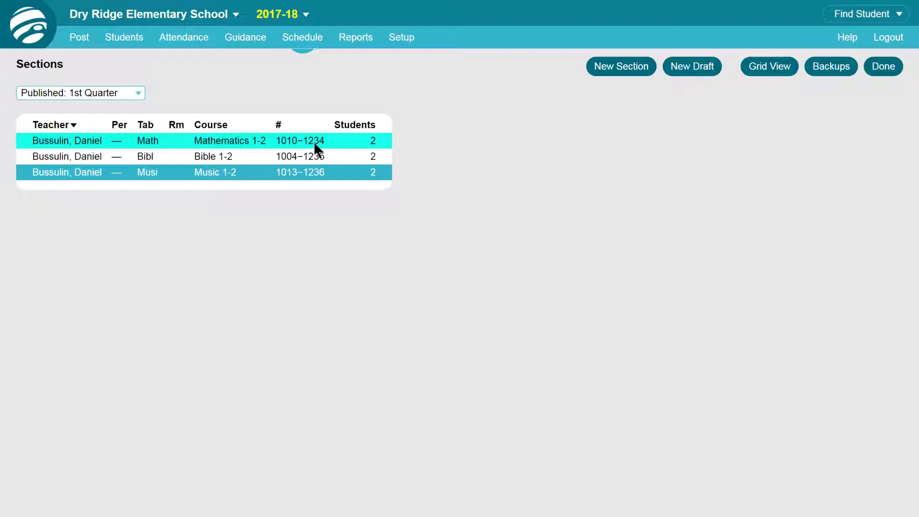
Step: In the second listed staff member's record, disallow all teachers from creating student records, adding/dropping students and creating their own classes
{"action": "left_click", "coordinate": [403, 39]}
{"action": "left_click", "coordinate": [413, 121]}
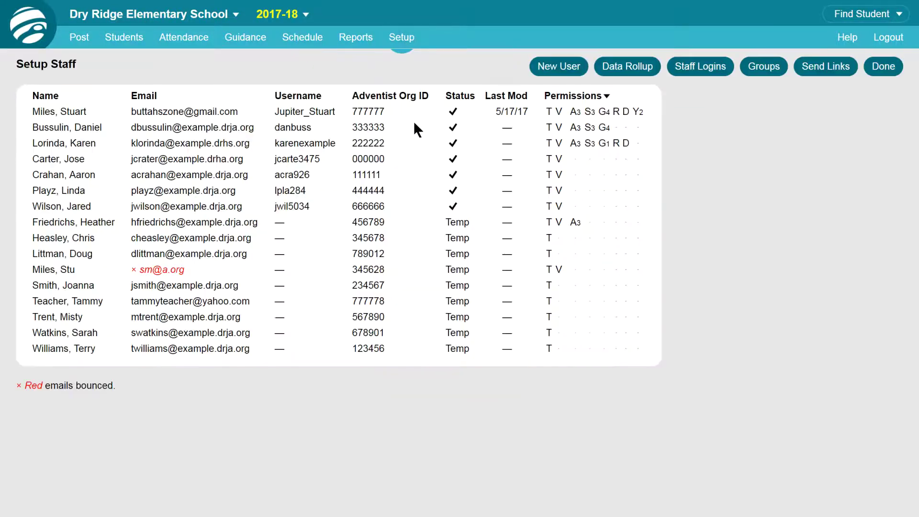
{"action": "left_click", "coordinate": [261, 128]}
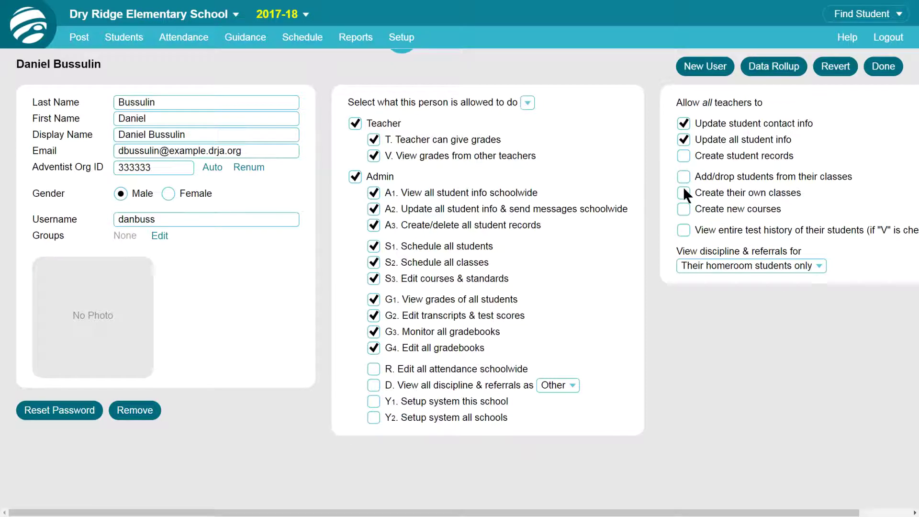
Step: Create a new blank draft schedule of sections for the 1st Quarter
{"action": "left_click", "coordinate": [302, 39]}
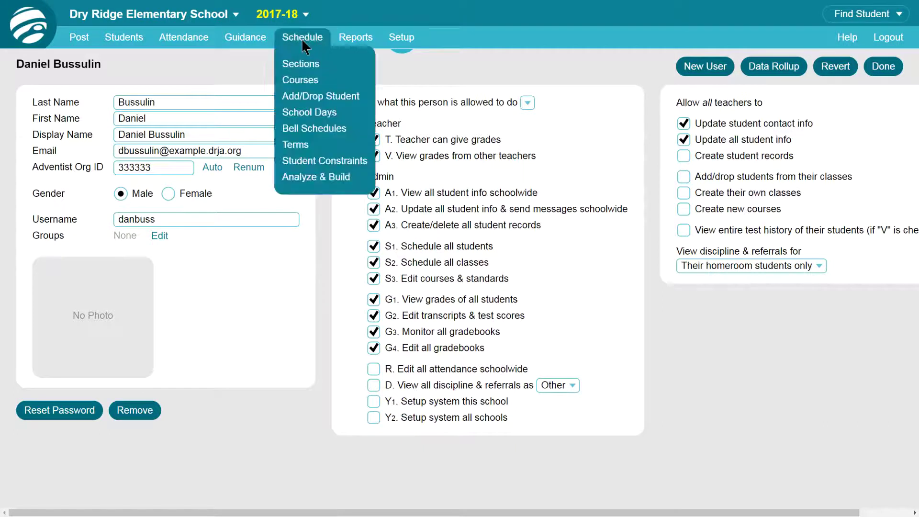
{"action": "left_click", "coordinate": [303, 67]}
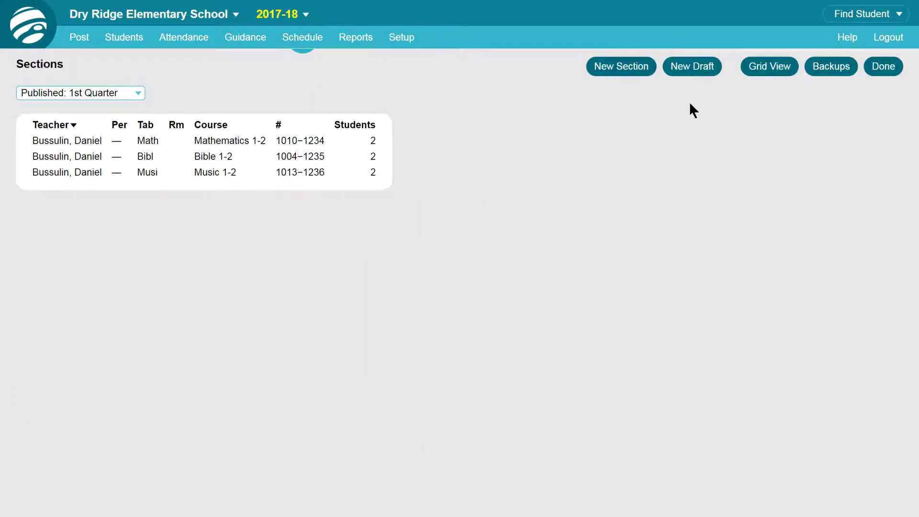
{"action": "left_click", "coordinate": [701, 72]}
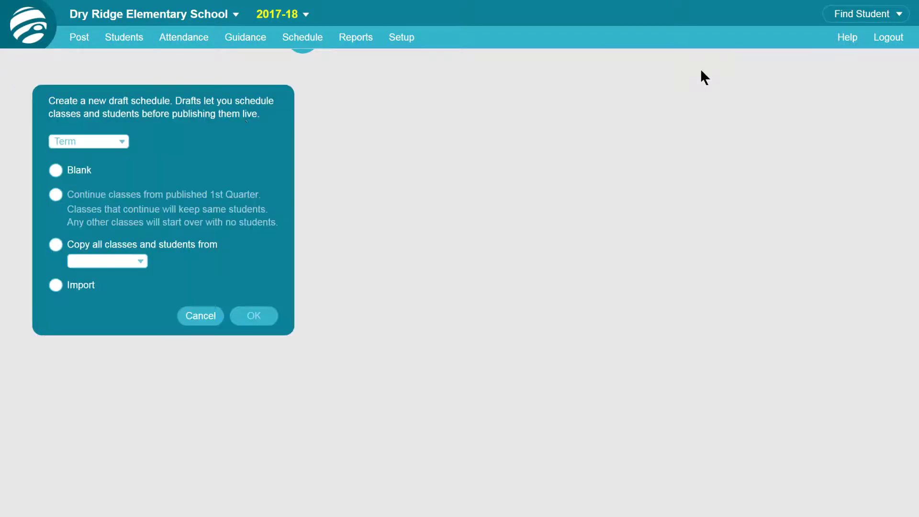
{"action": "left_click", "coordinate": [121, 140]}
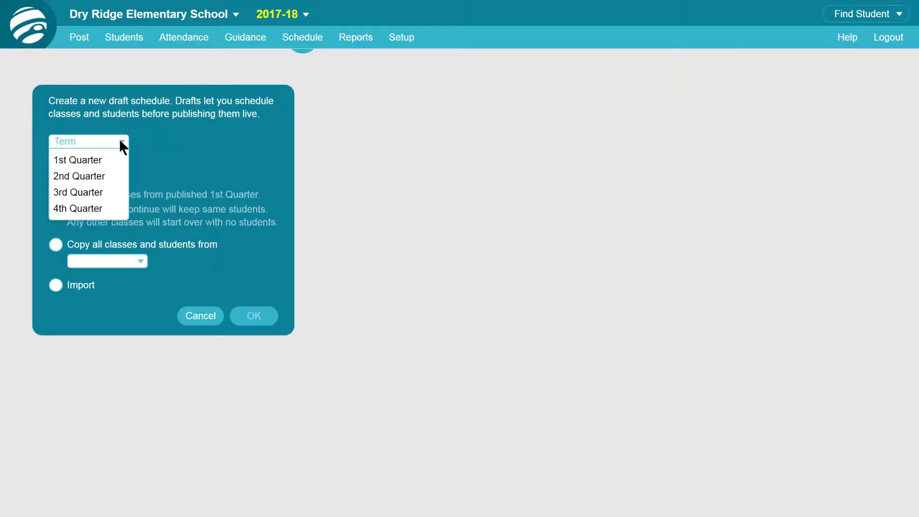
{"action": "left_click", "coordinate": [98, 161]}
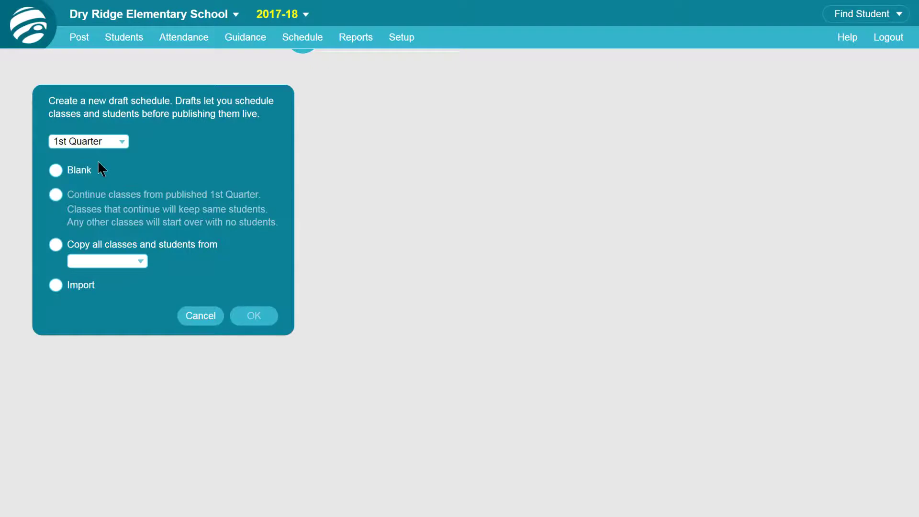
{"action": "left_click", "coordinate": [55, 171]}
{"action": "left_click", "coordinate": [254, 317]}
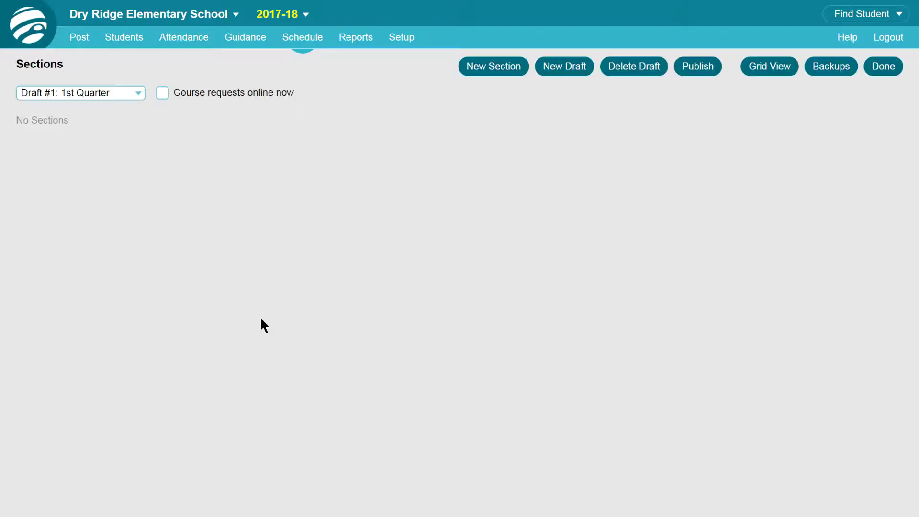